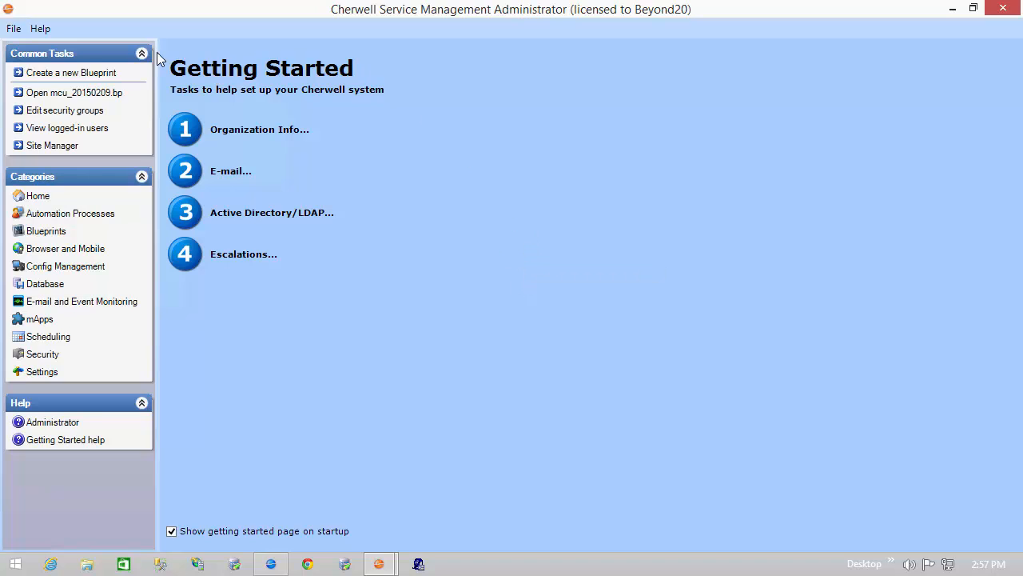
Step: Create a new blueprint and open the Incident business object's form for editing
click(75, 71)
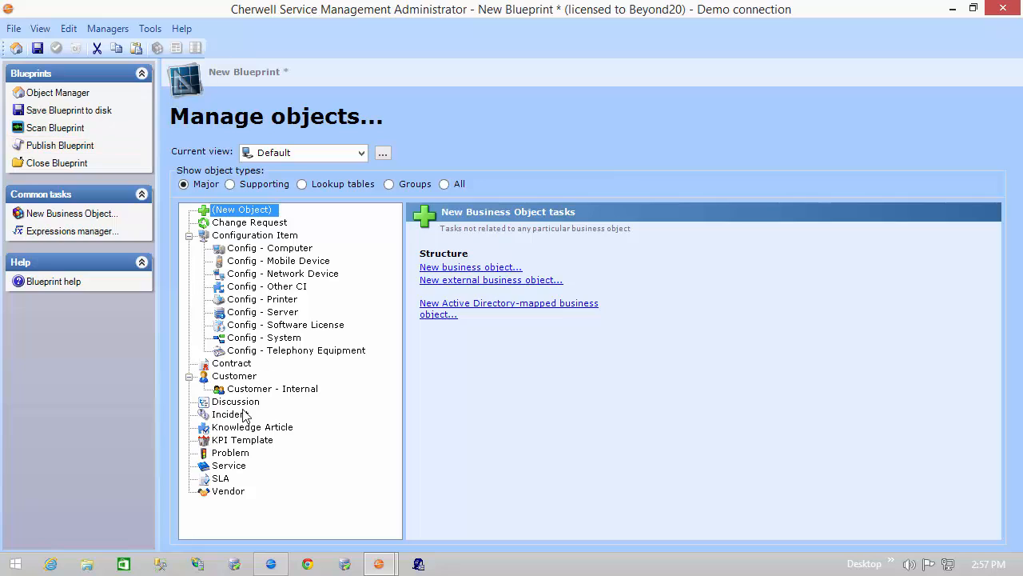
click(241, 414)
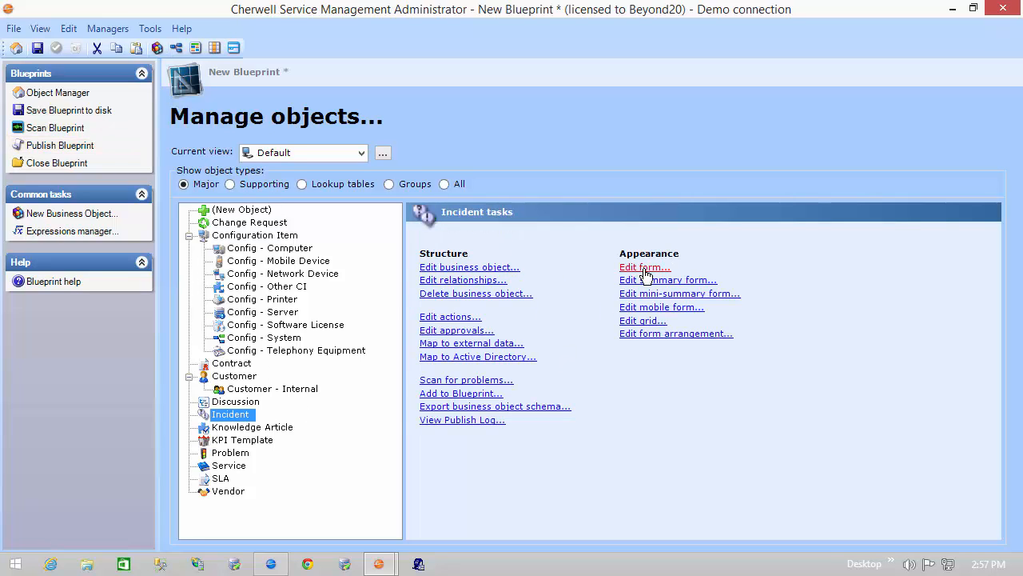
click(645, 267)
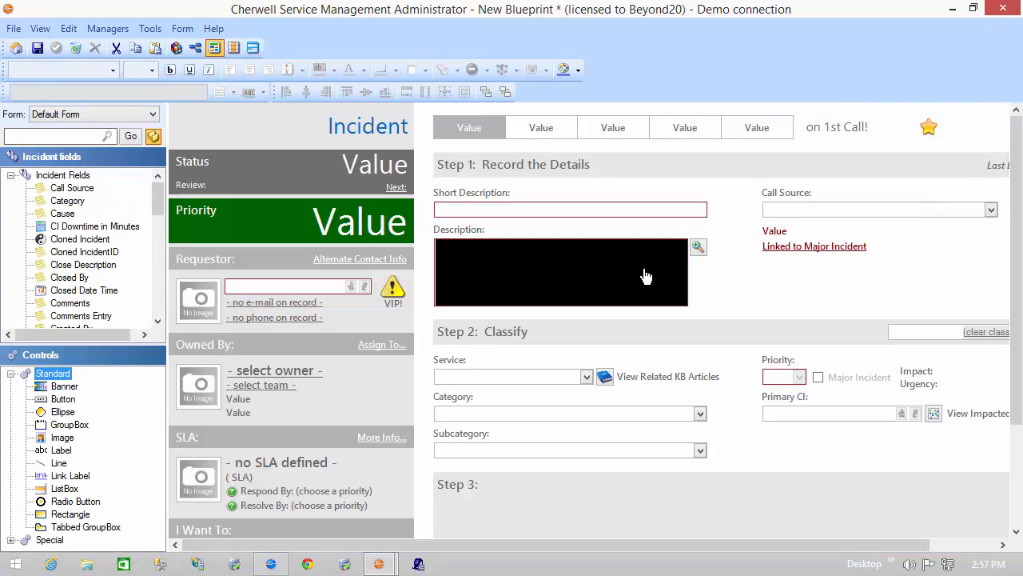
Step: Open the control properties of the Priority matrix selector in the Classify section of the Incident form
click(777, 372)
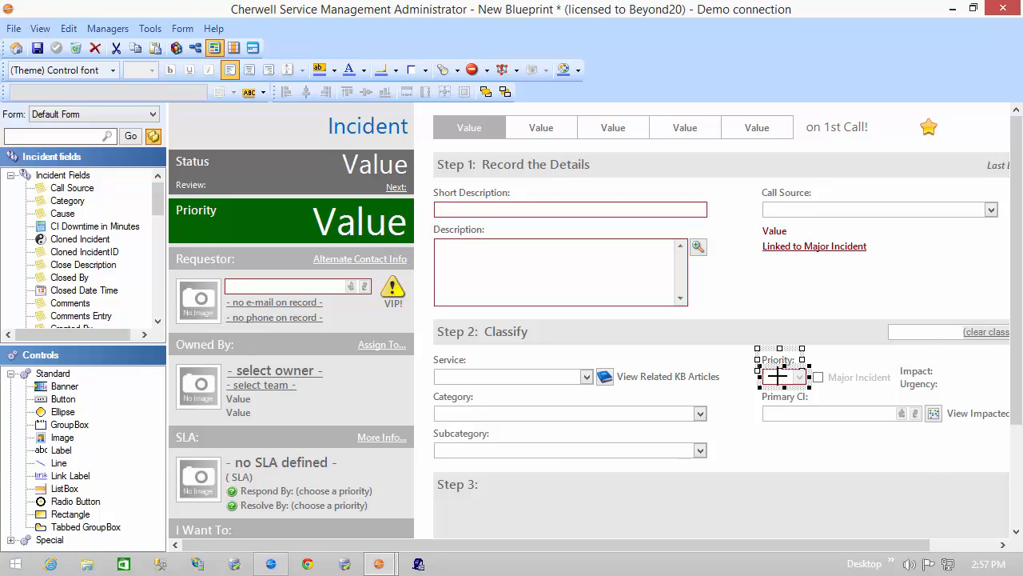
right_click(777, 373)
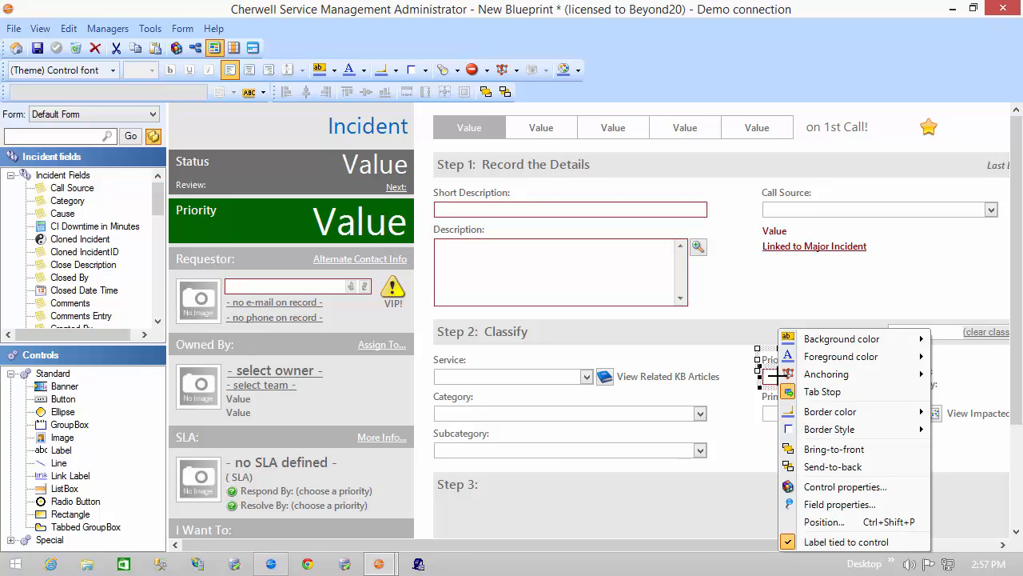
click(837, 487)
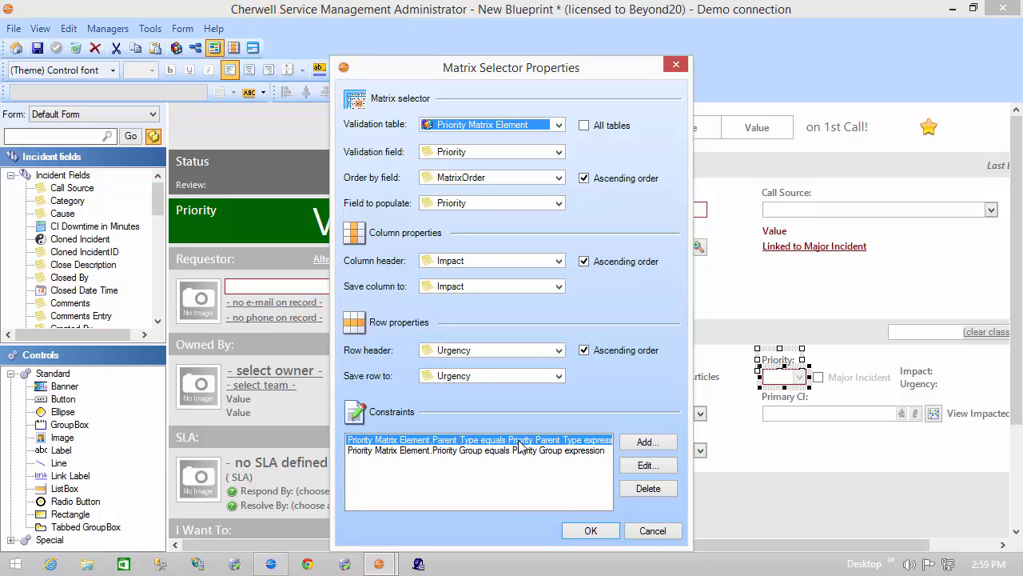
Step: Review the Parent Type constraint's Priority Parent Type expression and the Priority Group constraint, and close the matrix selector properties without saving
click(638, 468)
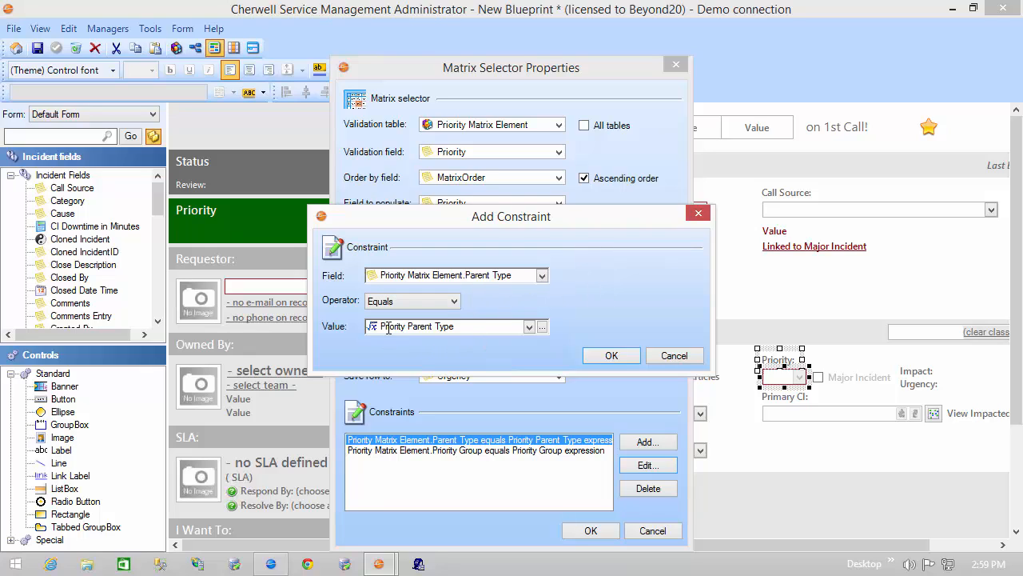
click(543, 328)
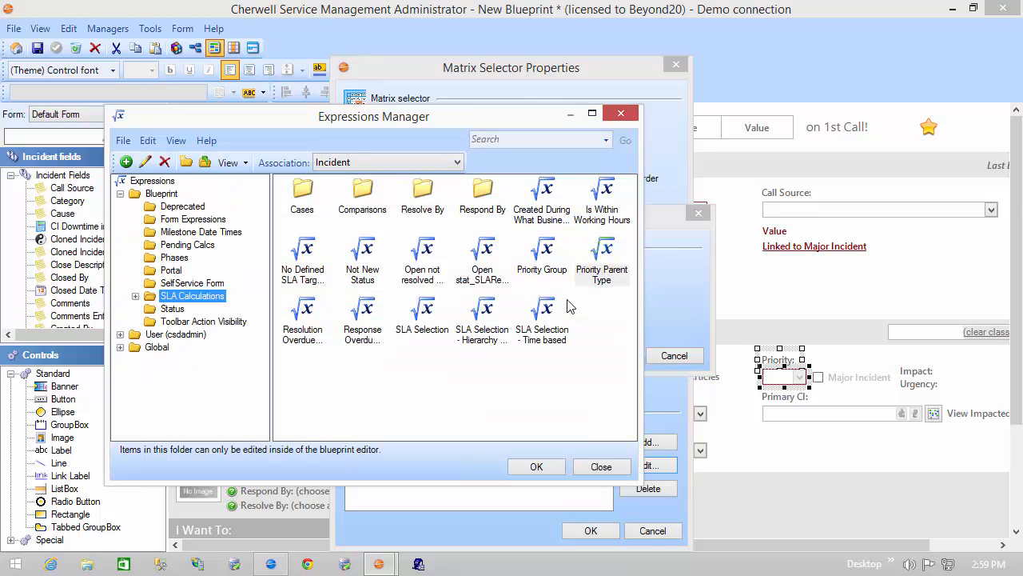
right_click(602, 272)
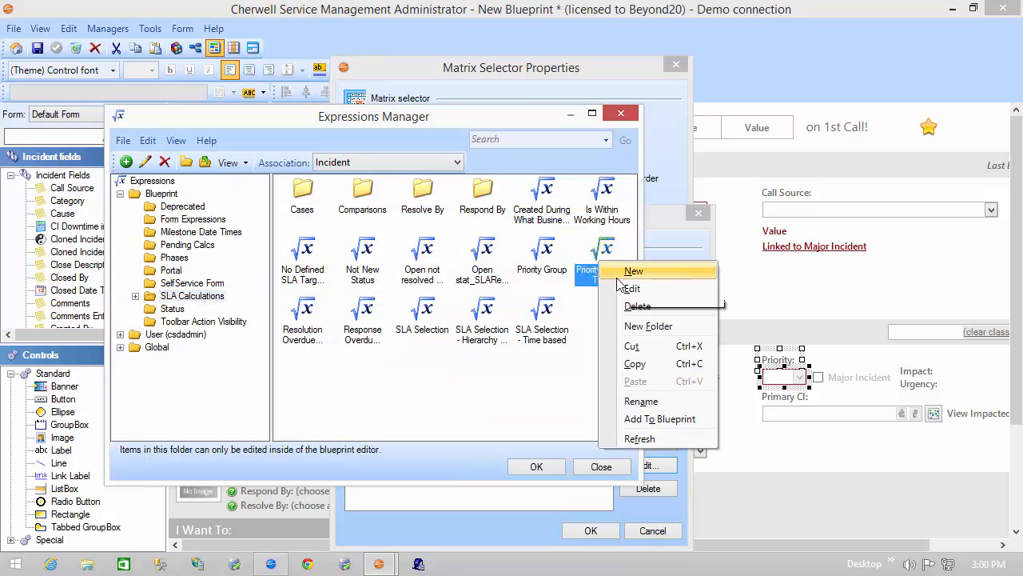
click(622, 290)
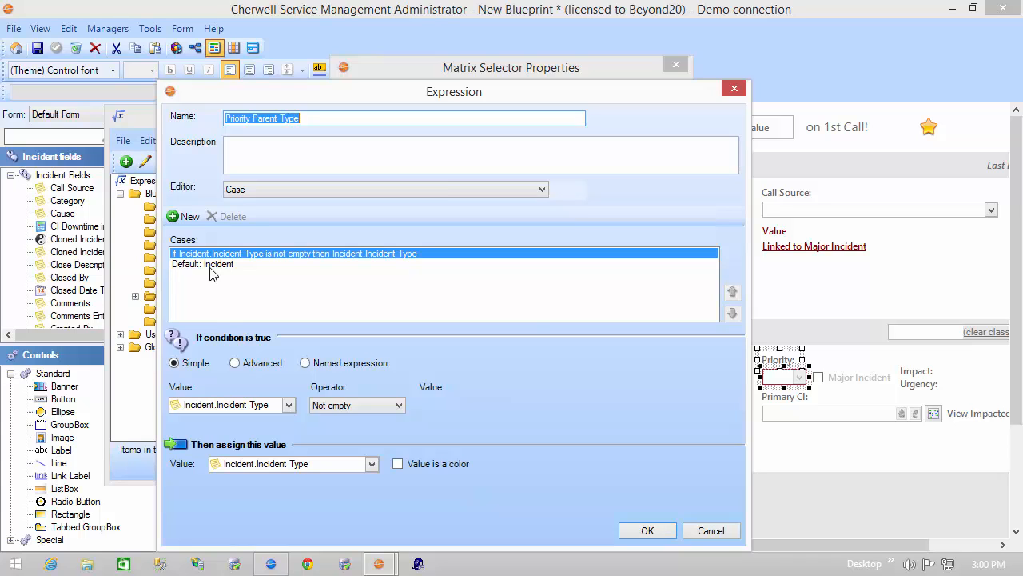
click(733, 529)
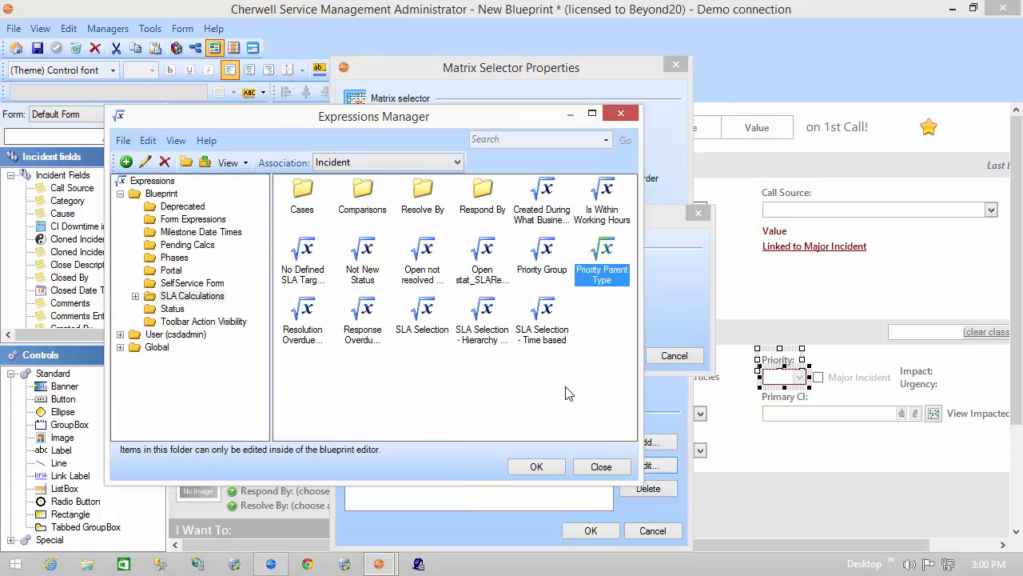
click(600, 470)
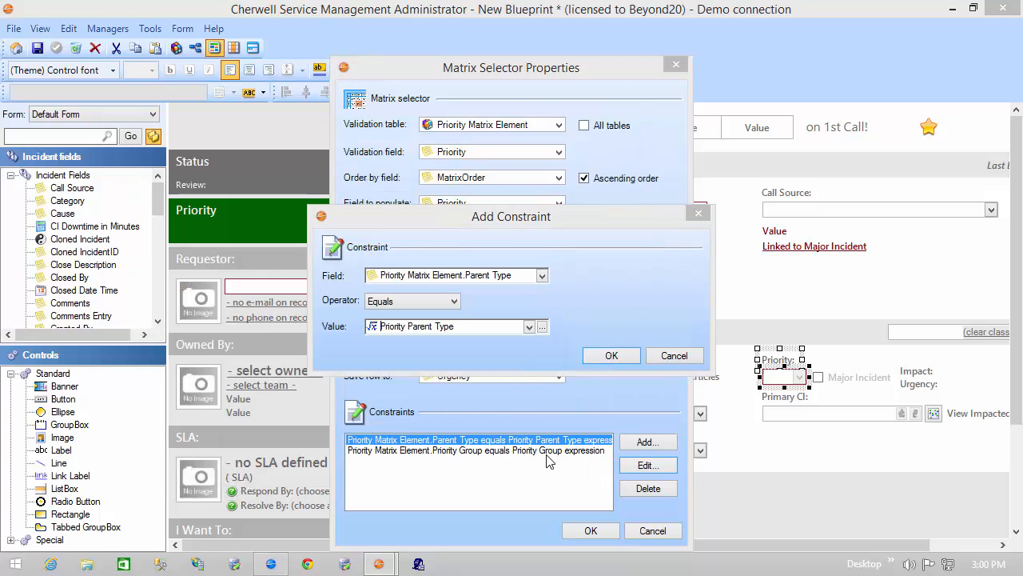
click(674, 355)
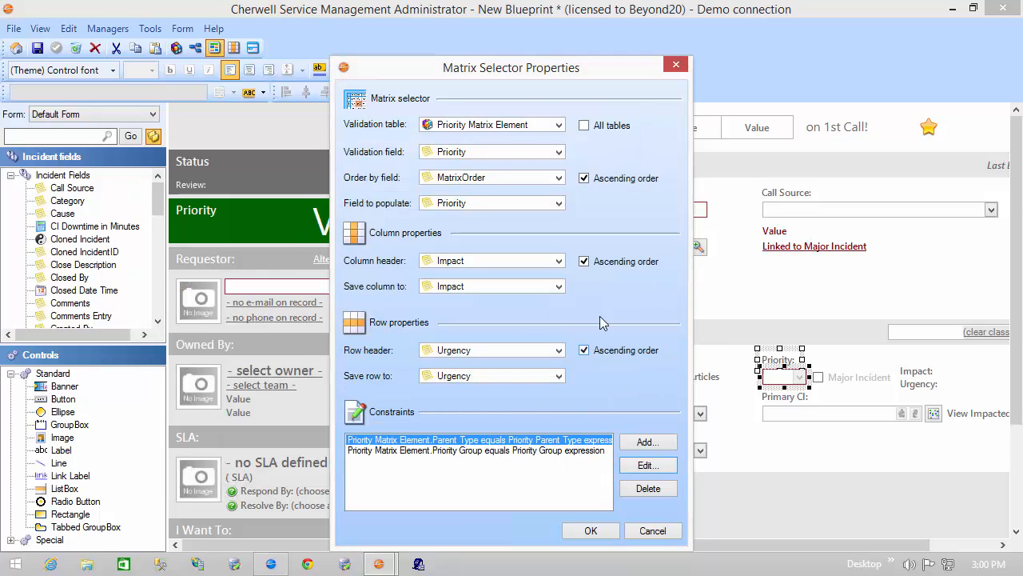
click(472, 450)
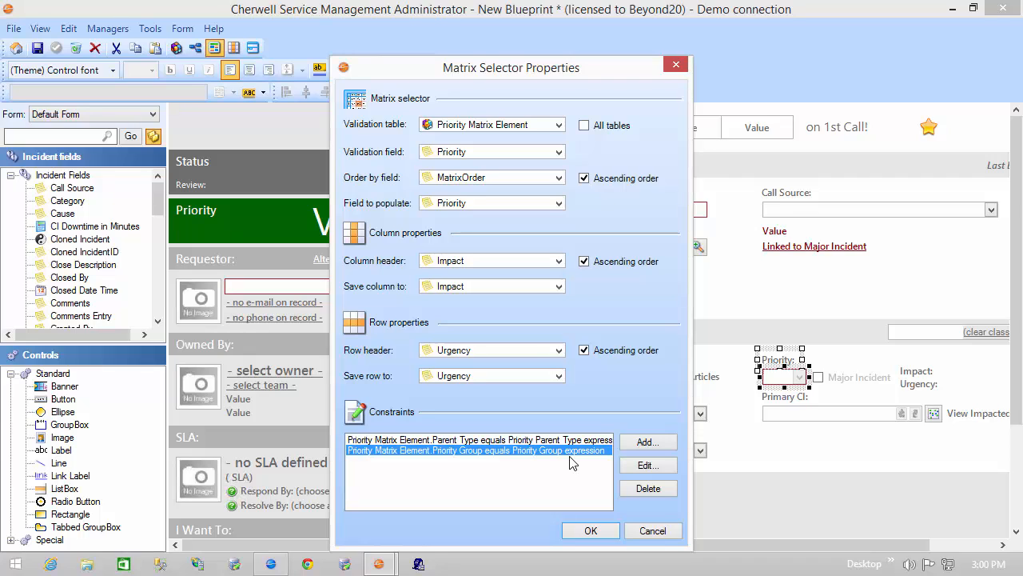
click(660, 533)
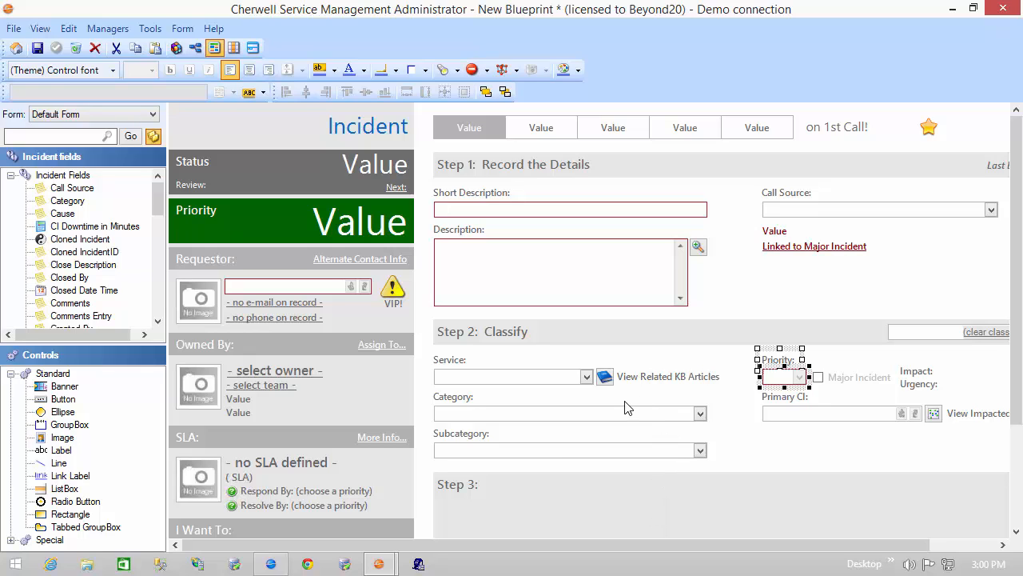
Step: Return to the object list, show the lookup tables and open the Priority Matrix Element form
click(16, 48)
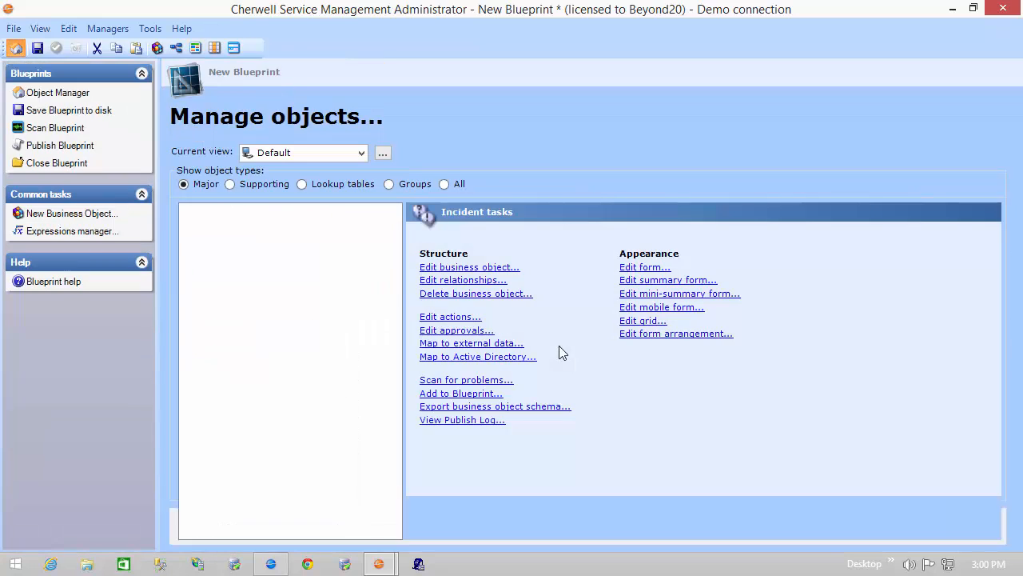
click(349, 185)
drag(392, 268, 391, 416)
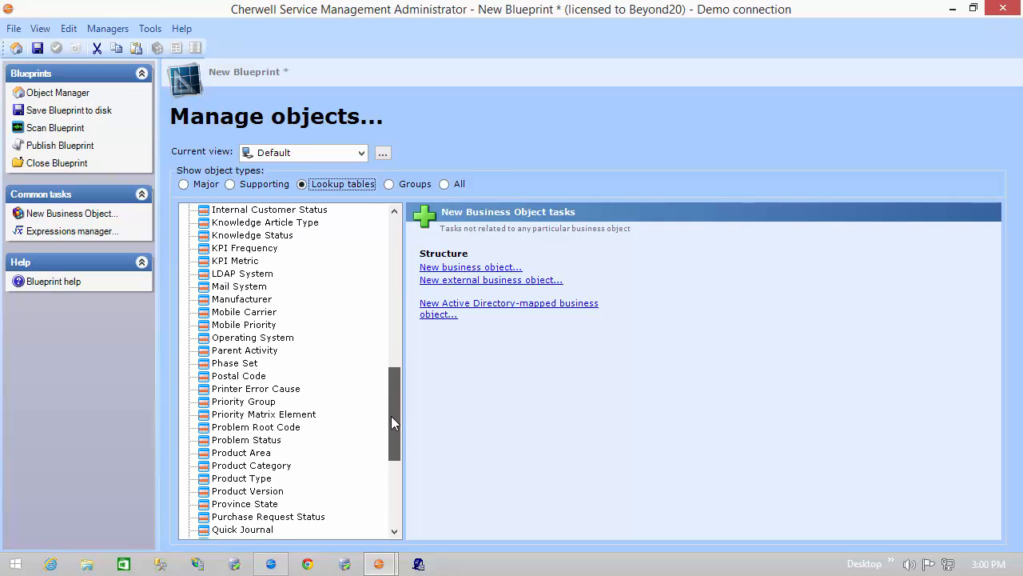
click(294, 414)
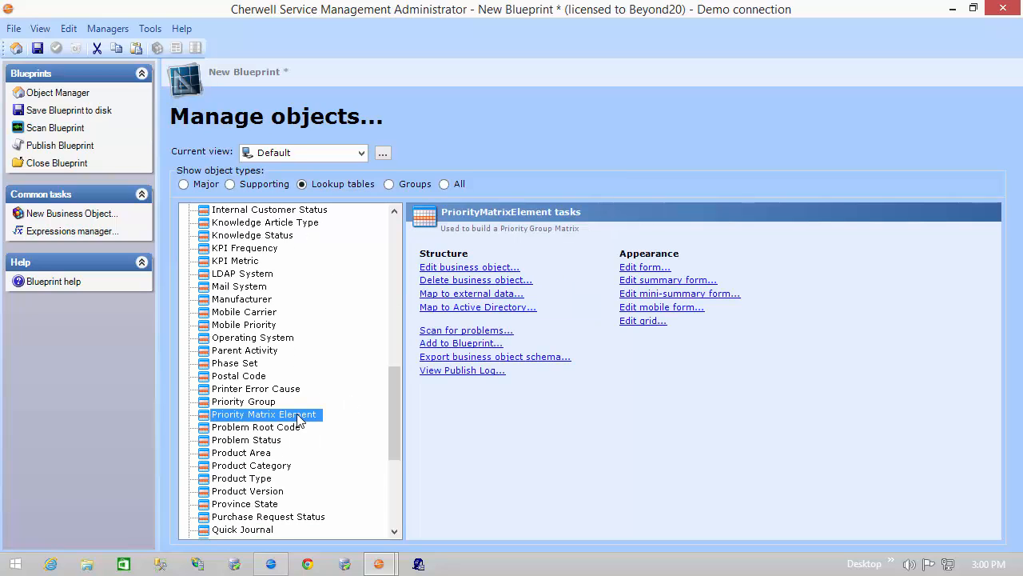
click(632, 270)
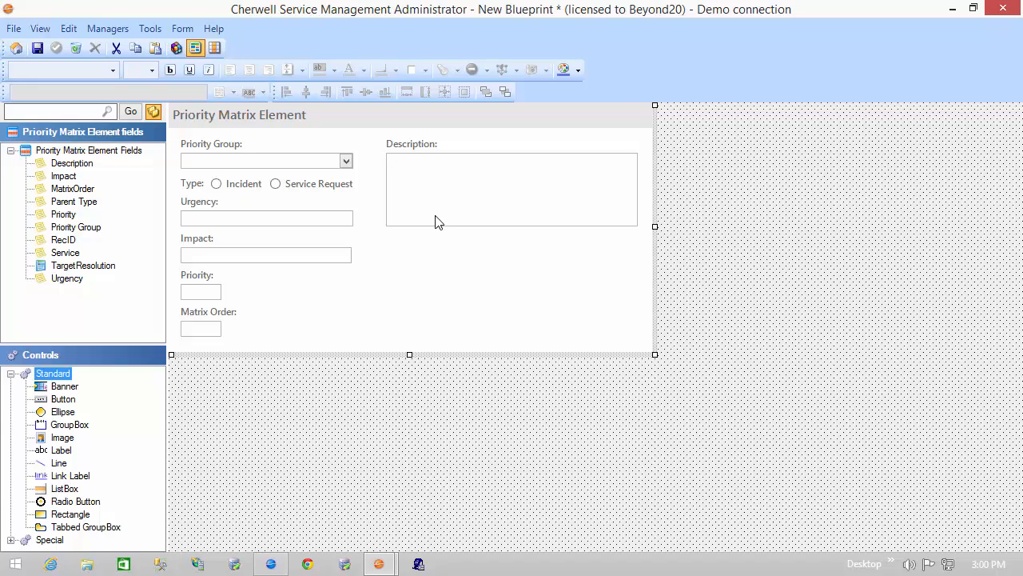
Step: Examine the Priority Matrix Element form's controls: Priority Group, Type options, Urgency, Impact, Priority, Matrix Order and Description
click(228, 163)
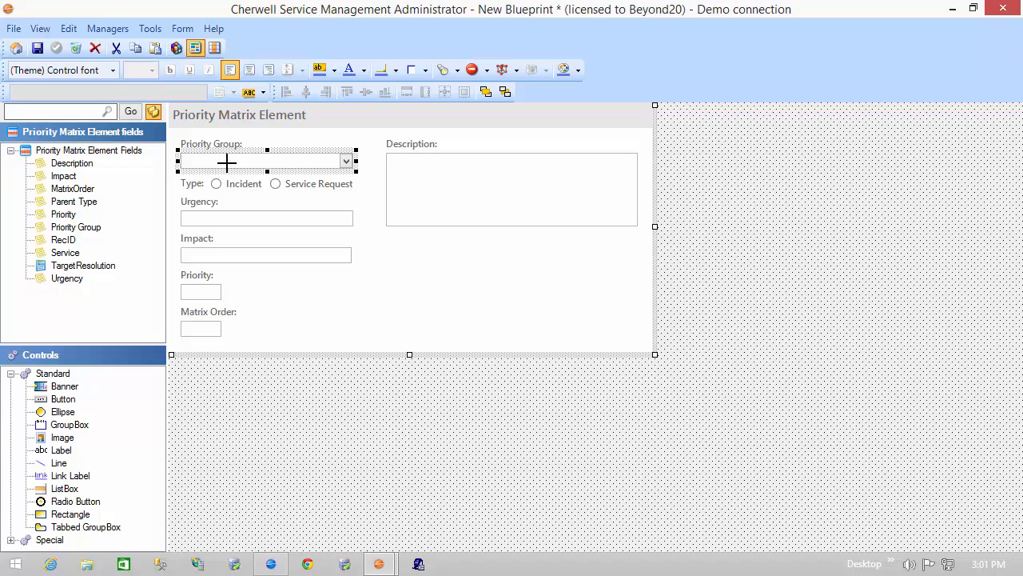
click(238, 183)
click(288, 187)
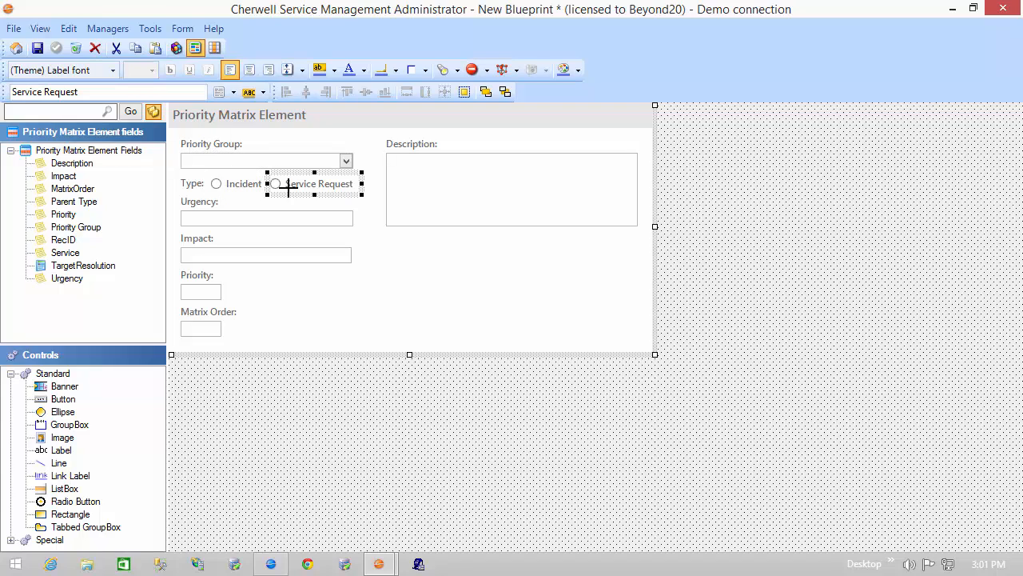
click(289, 220)
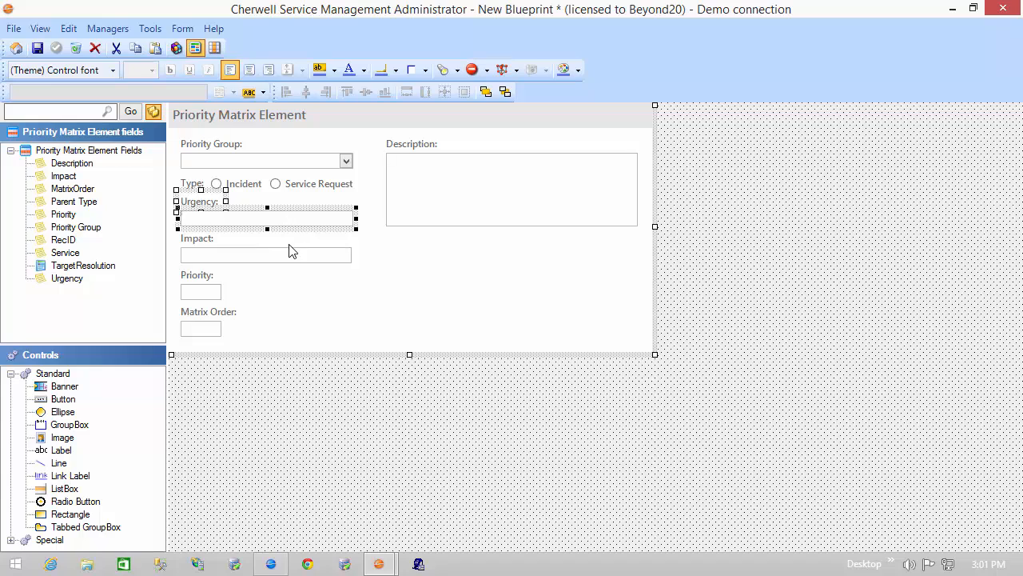
click(290, 249)
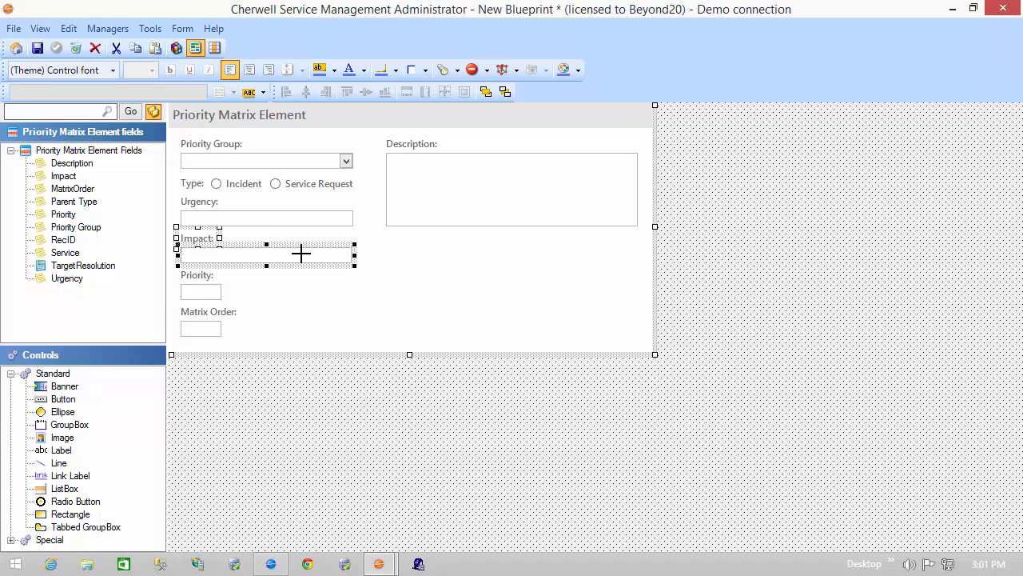
click(208, 289)
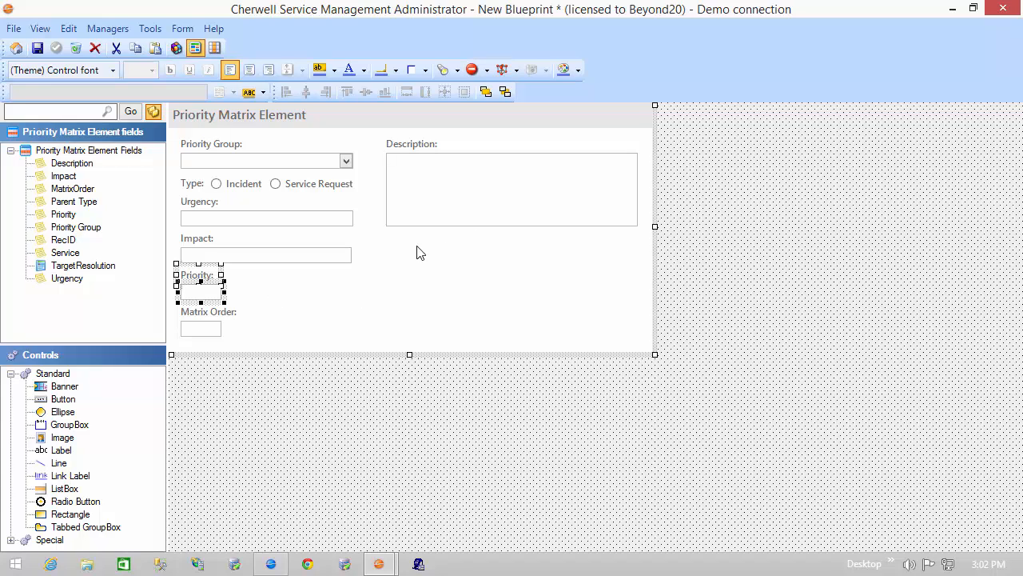
click(201, 334)
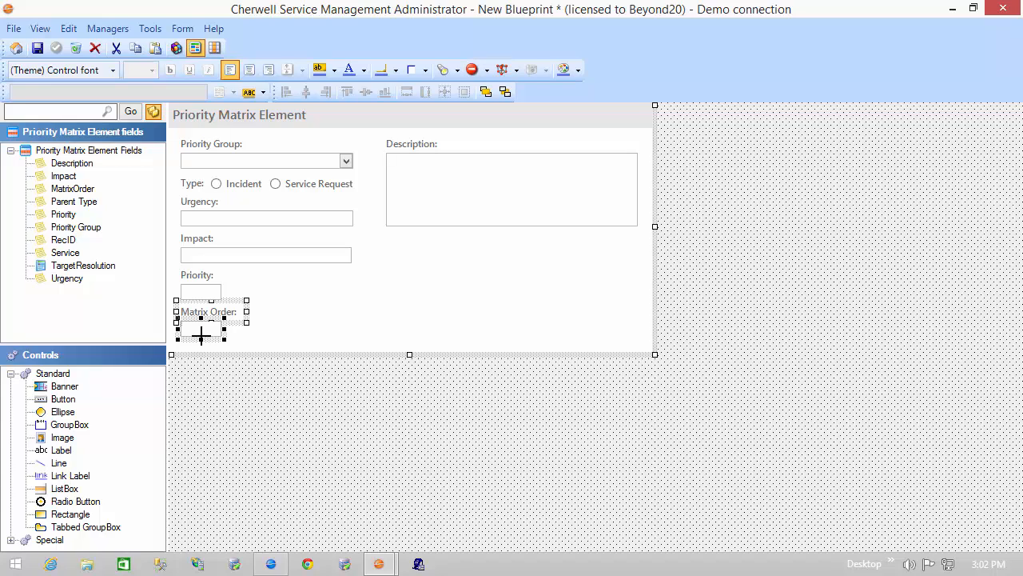
click(473, 181)
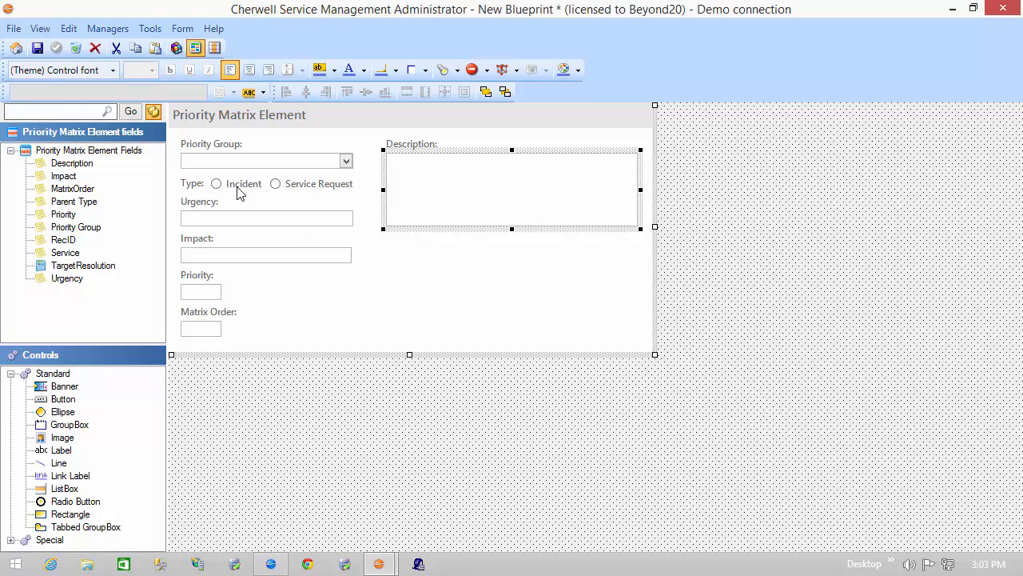
Step: Return to the major objects, reopen the Incident form and open the field properties of its Priority field
click(16, 49)
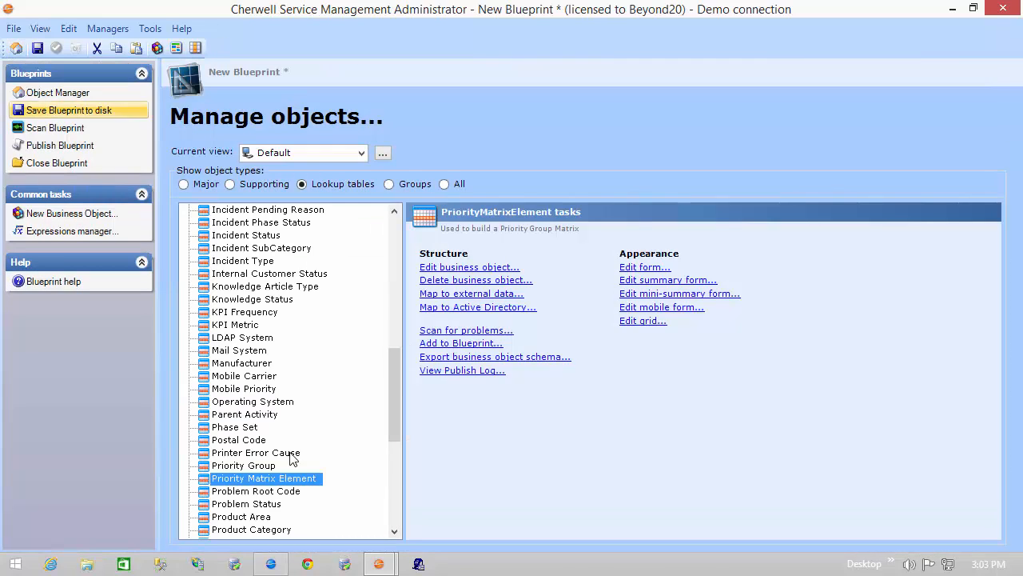
click(208, 184)
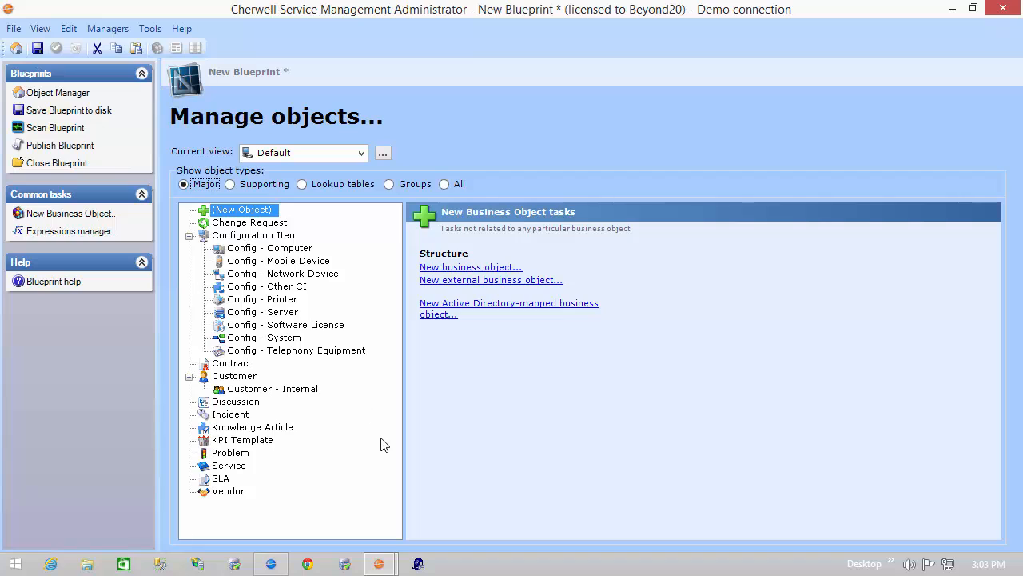
click(240, 418)
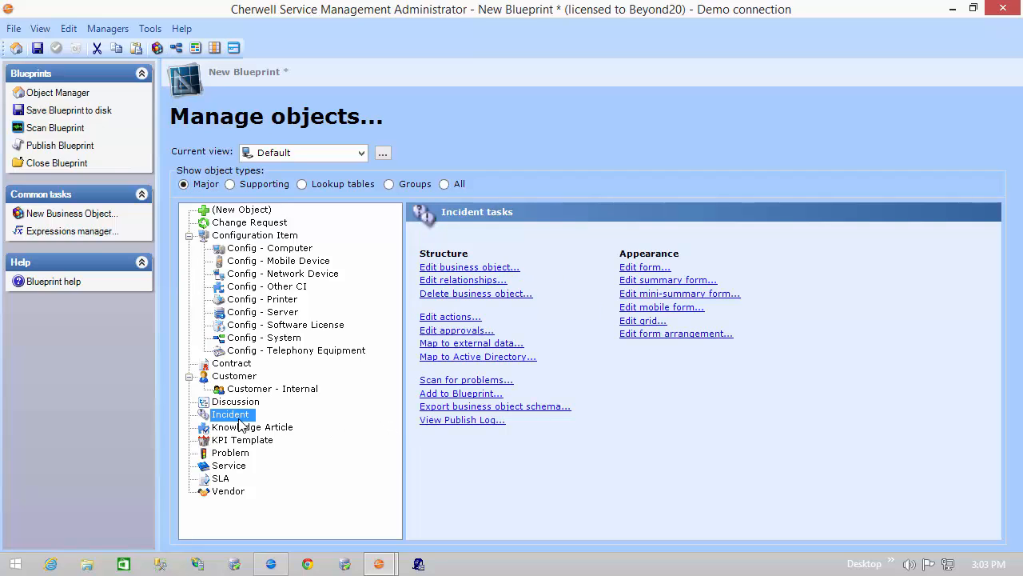
click(655, 270)
right_click(773, 375)
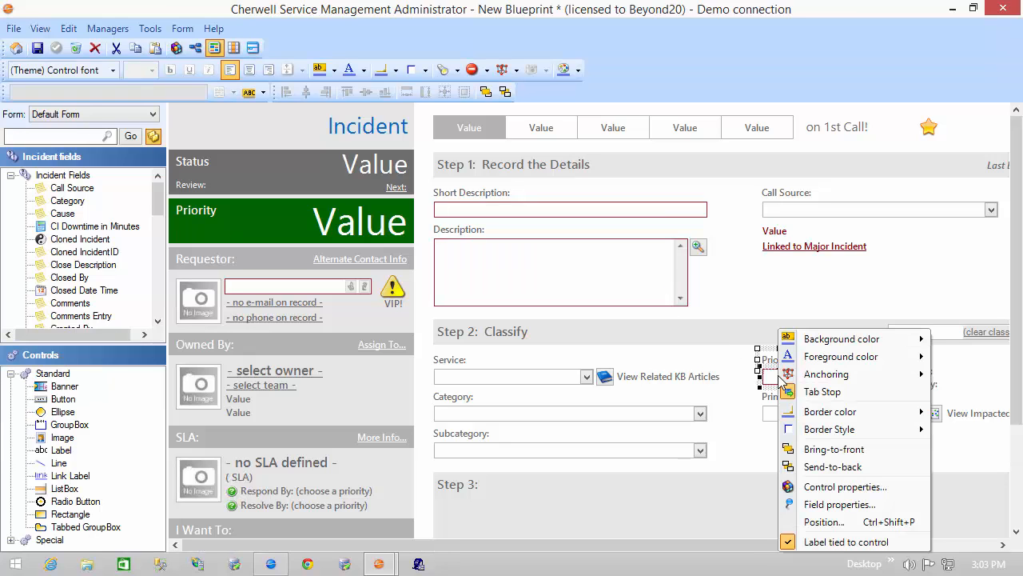
click(803, 508)
Step: Enable table validation for the Incident Priority field and choose Priority Matrix Element as the validation table
click(477, 254)
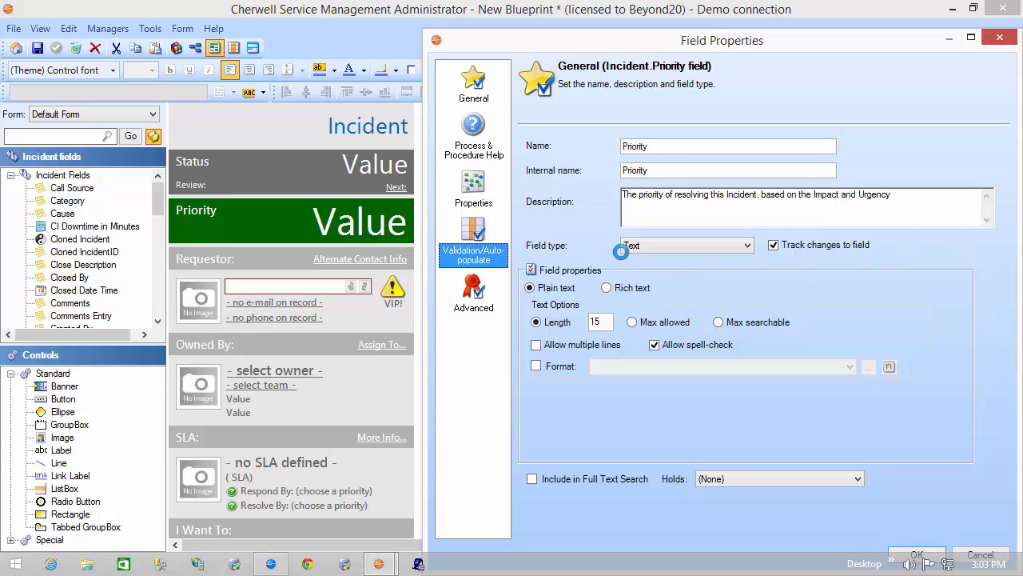
click(546, 181)
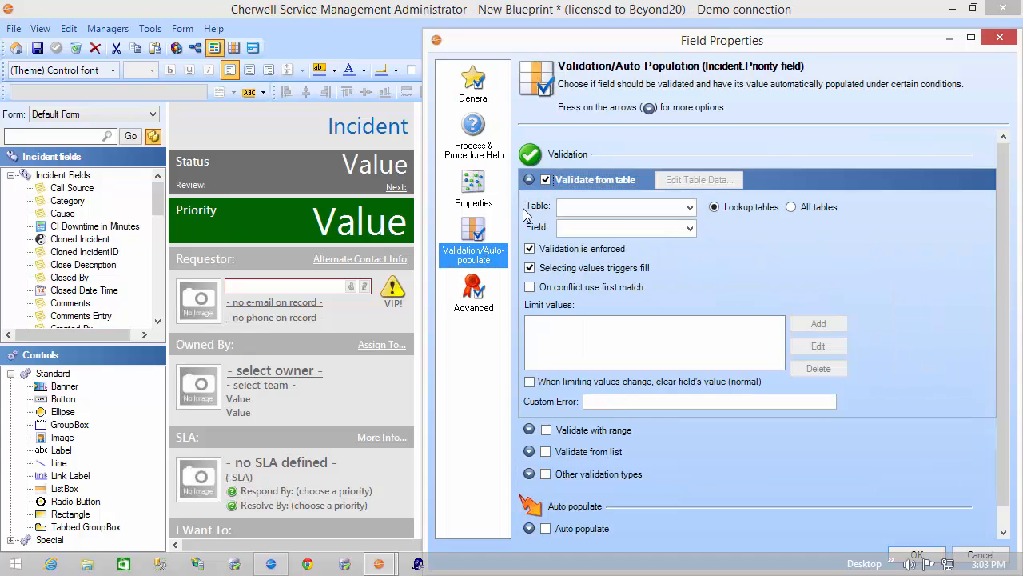
click(697, 207)
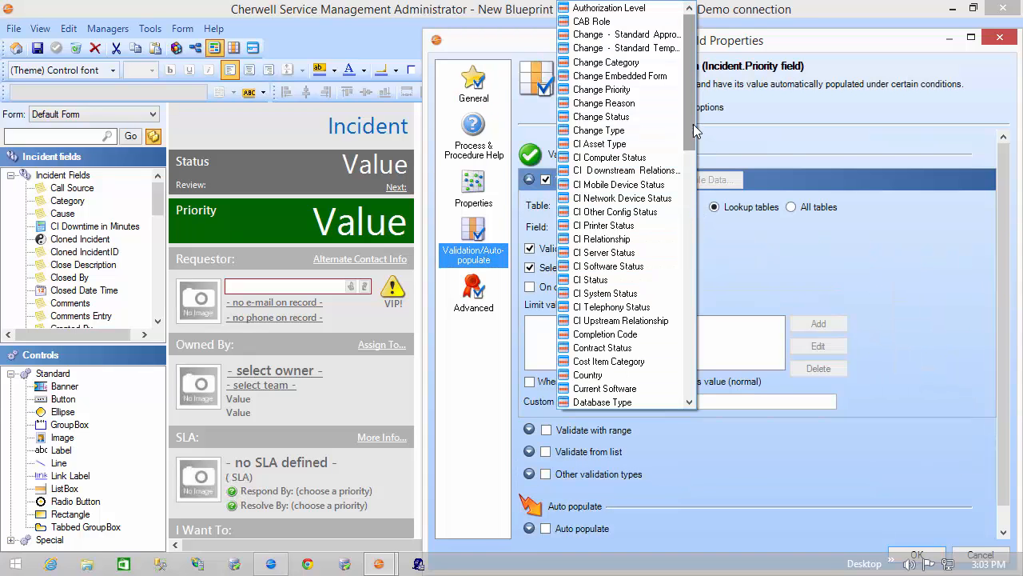
drag(692, 132, 690, 312)
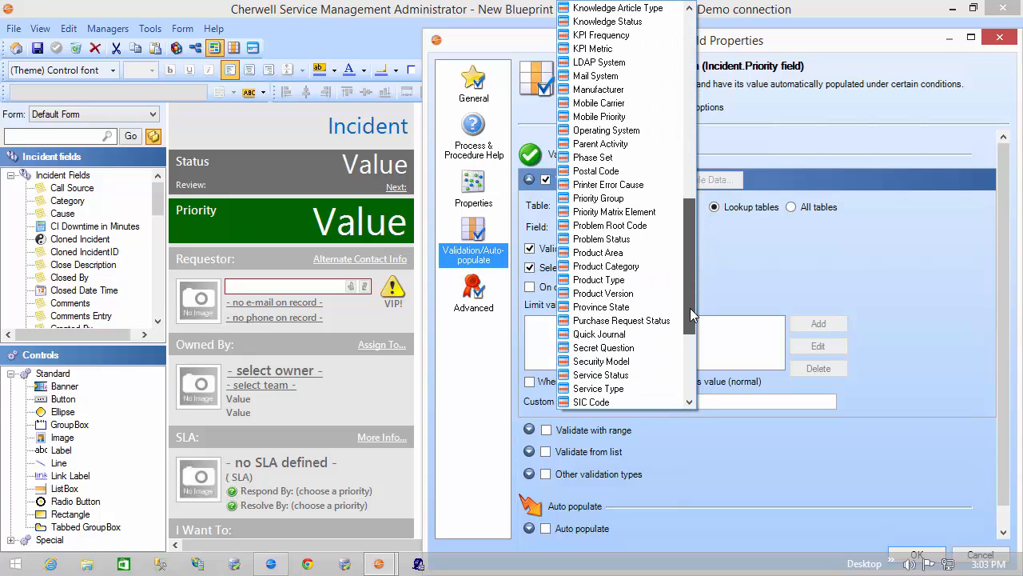
click(614, 212)
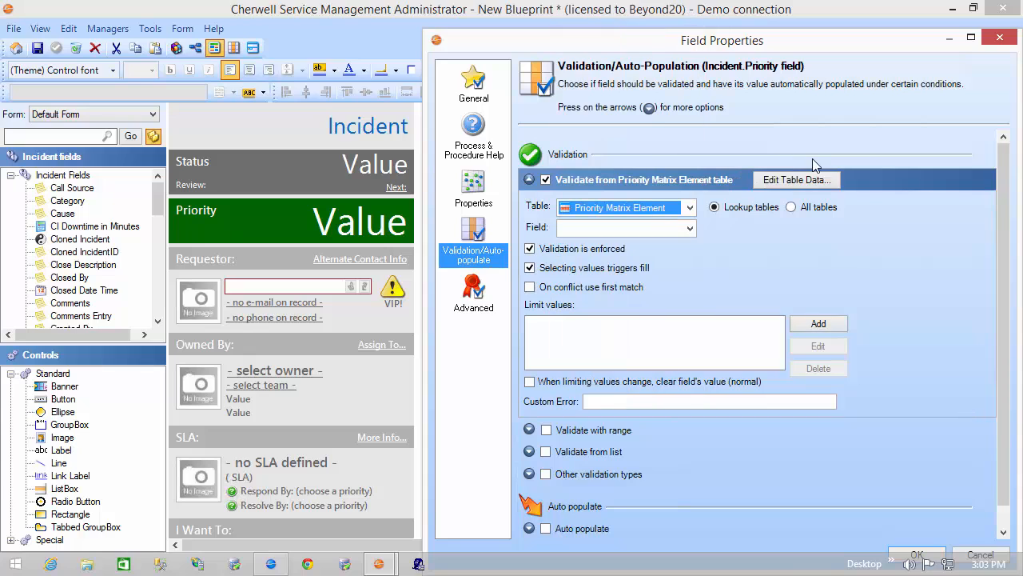
Step: Open the Priority Matrix Element table data for editing, enlarge its window and widen the Description column to examine all records
click(797, 180)
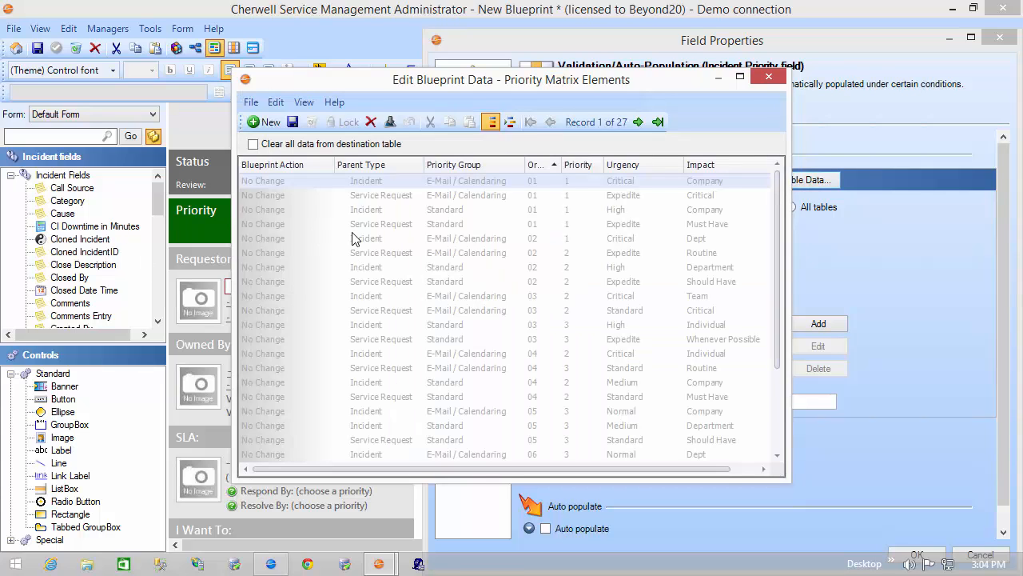
drag(790, 485, 871, 574)
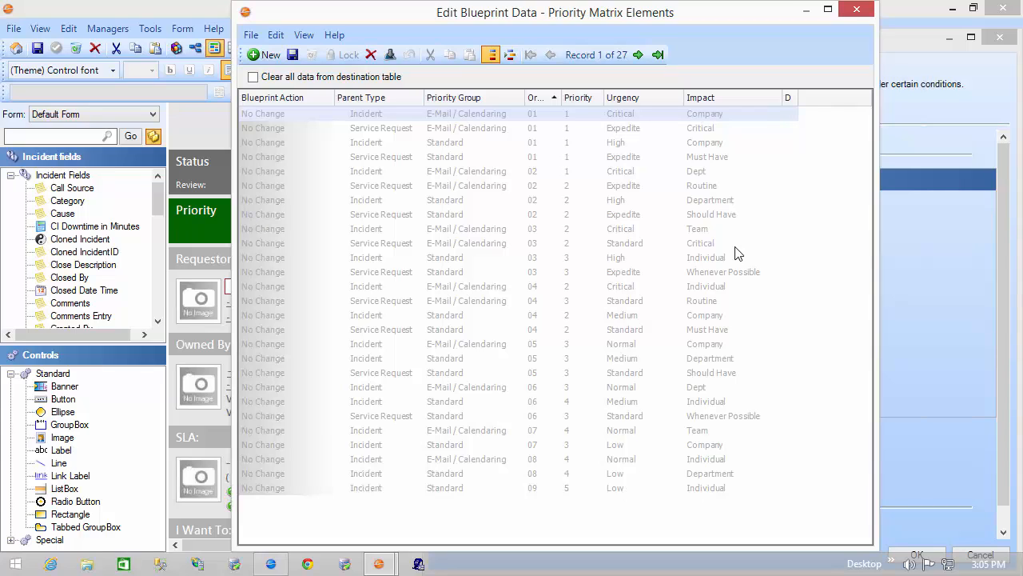
drag(796, 102, 852, 104)
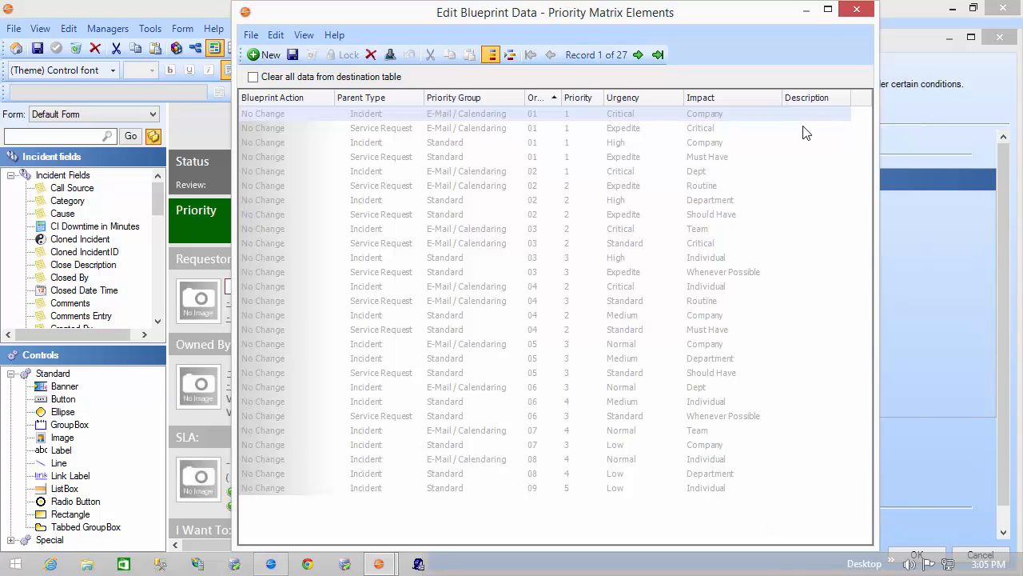
Step: Close the Priority Matrix Elements data without saving and cancel the Priority field's property changes
click(855, 10)
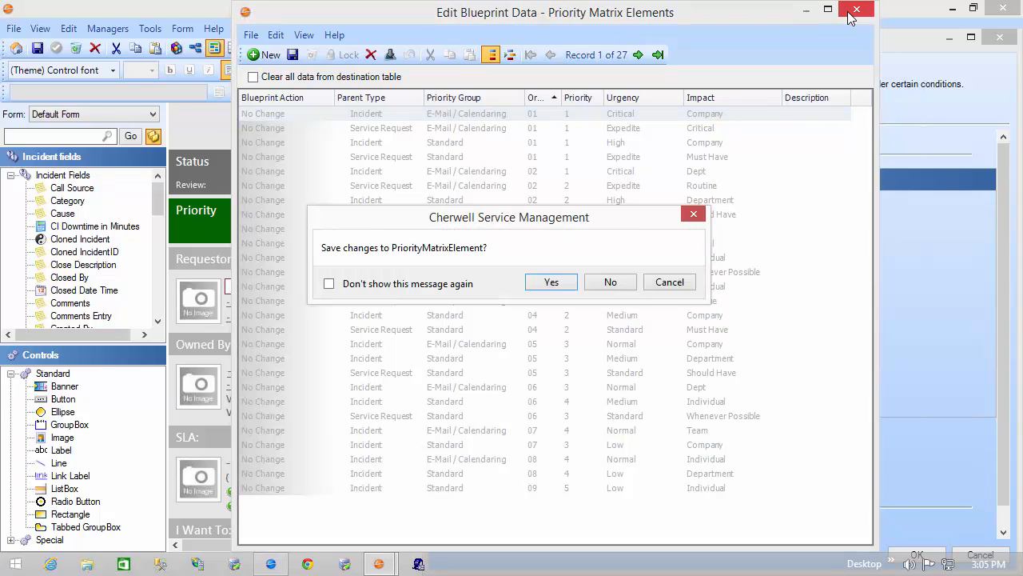
click(611, 286)
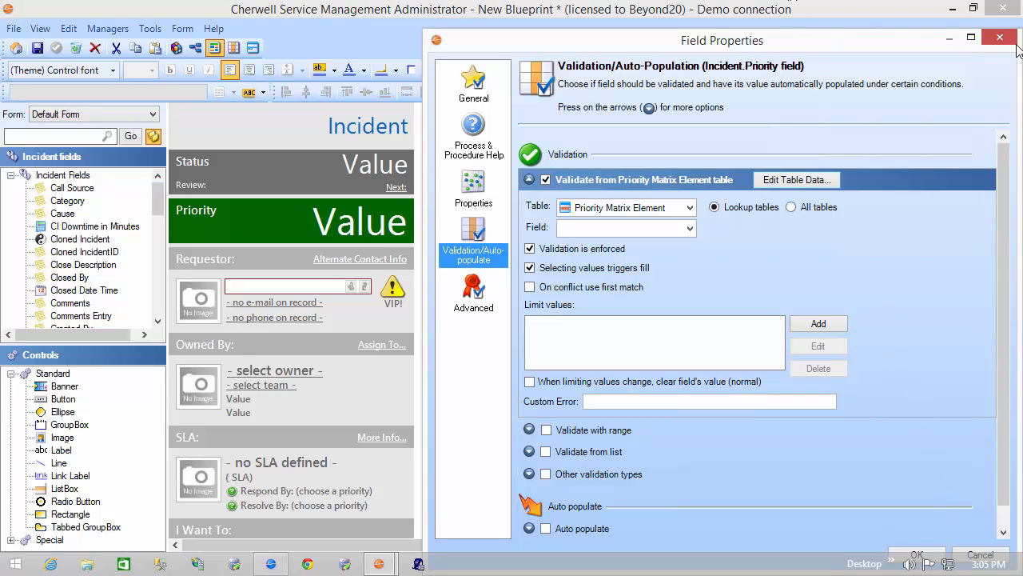
click(982, 555)
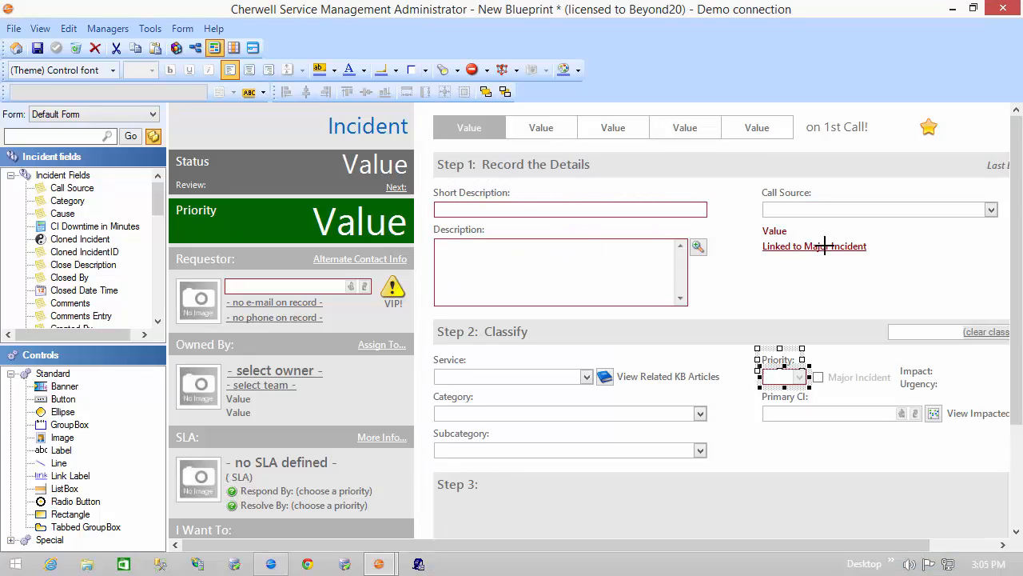
Step: Switch to the Cherwell Service Management client and set the new incident's priority to 3 with Medium urgency and Department impact
click(270, 564)
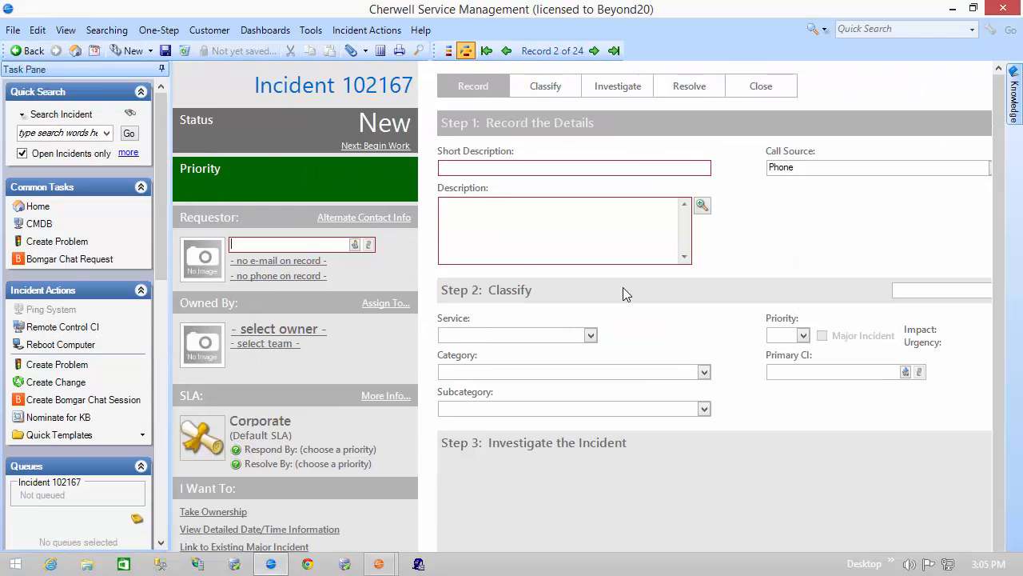
click(805, 336)
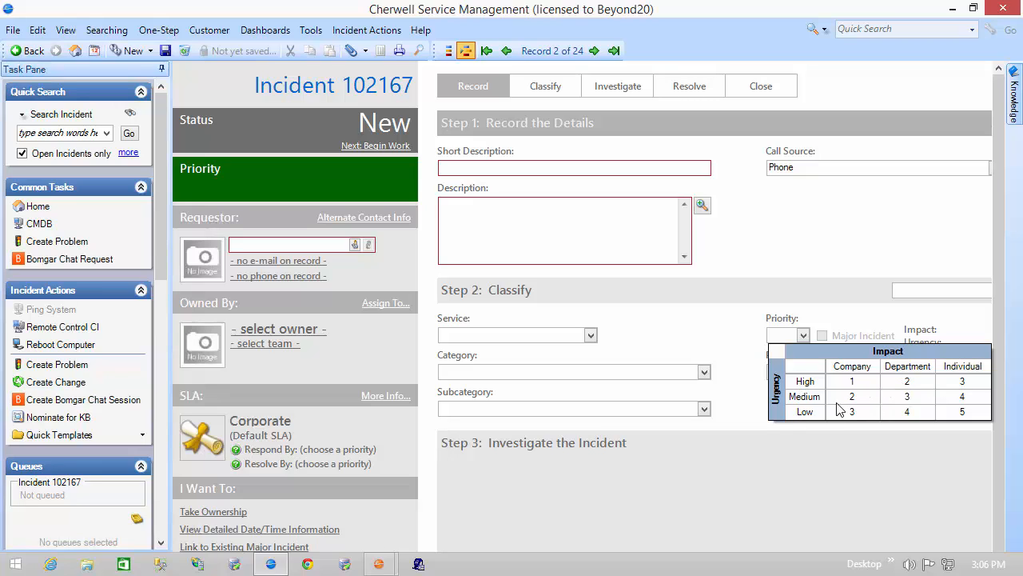
click(923, 402)
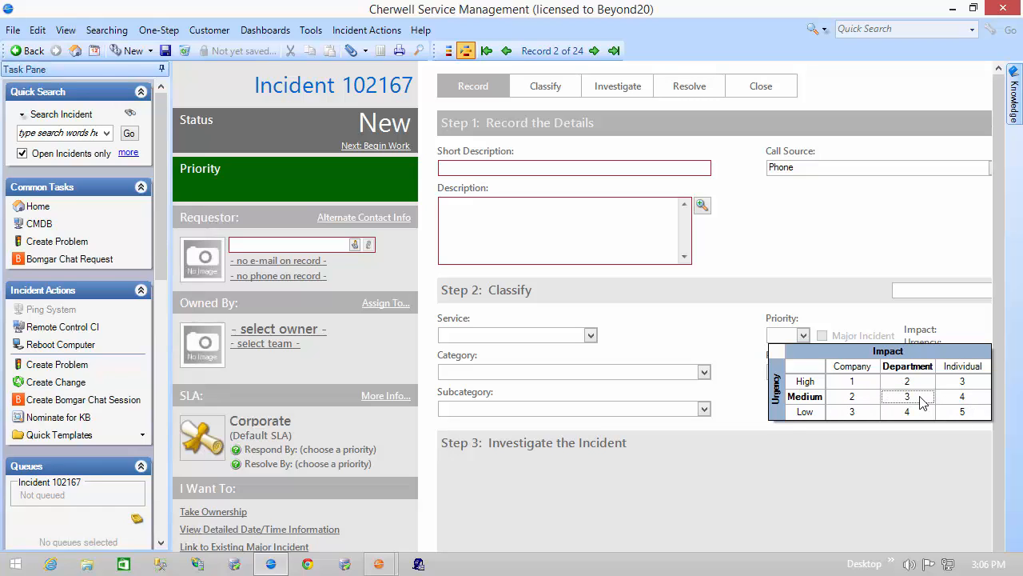
click(922, 399)
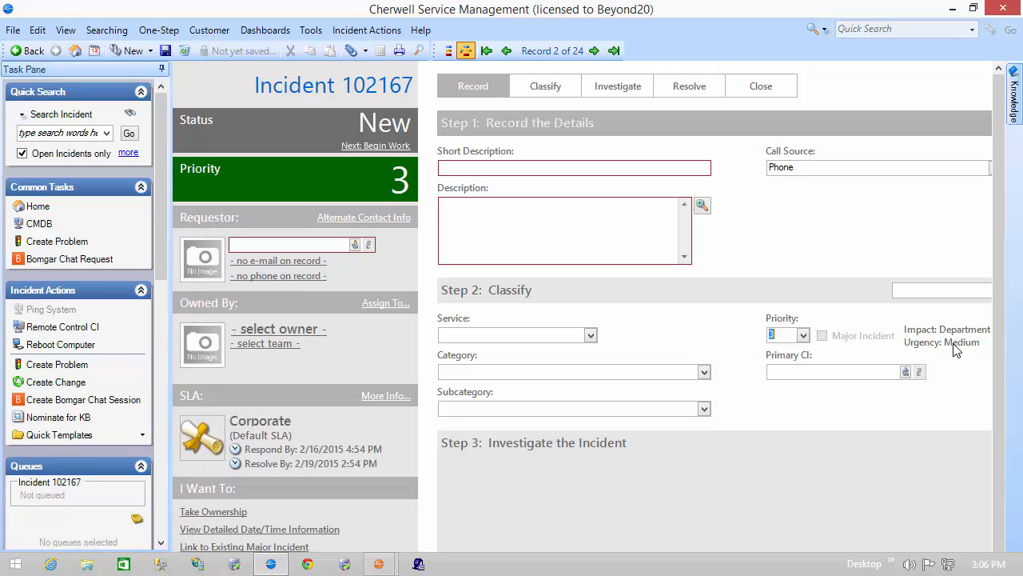
Step: Classify the record with service Printing, category Desktop and subcategory Request desktop printer
click(591, 335)
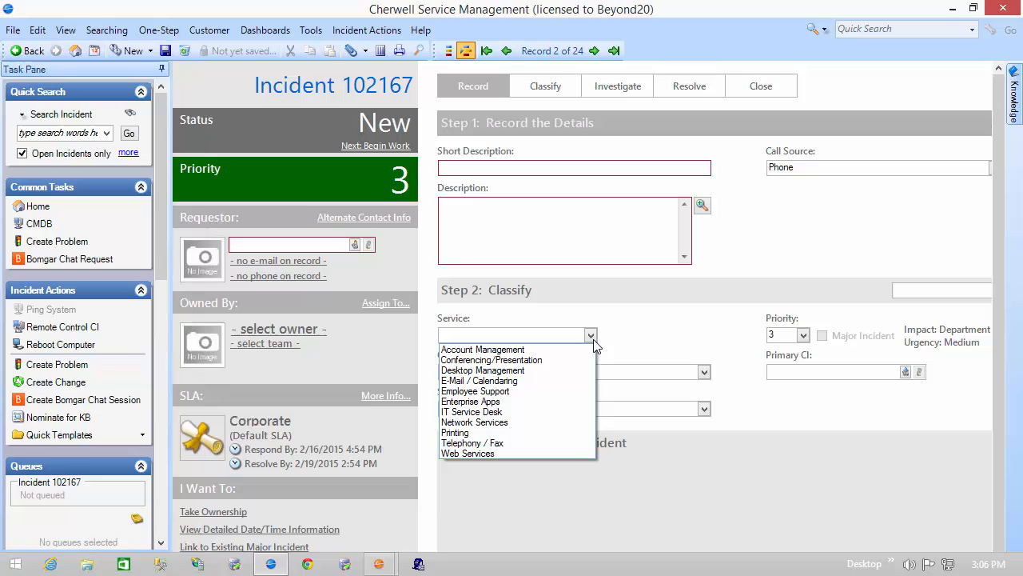
click(520, 433)
click(703, 371)
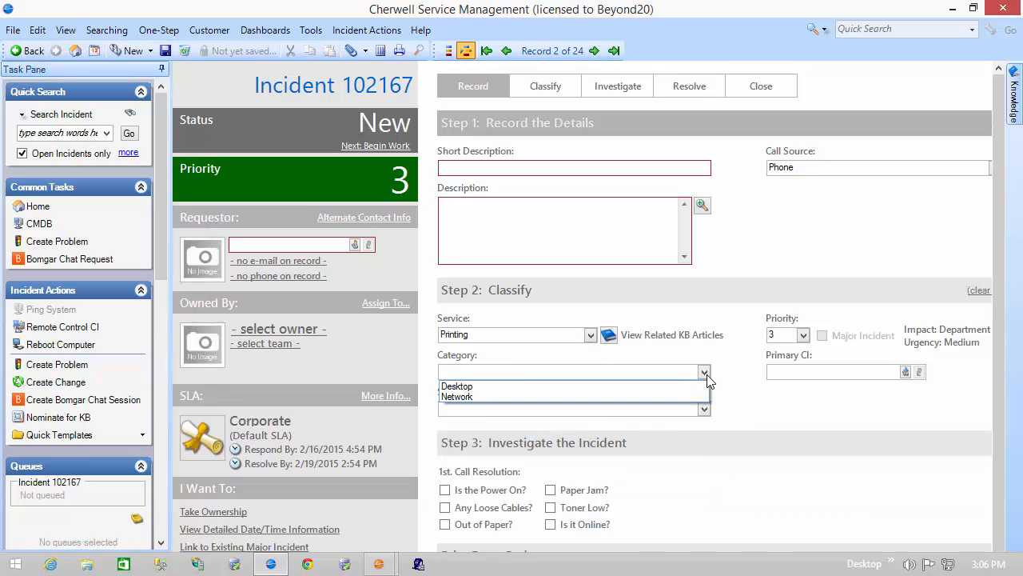
click(673, 386)
click(703, 409)
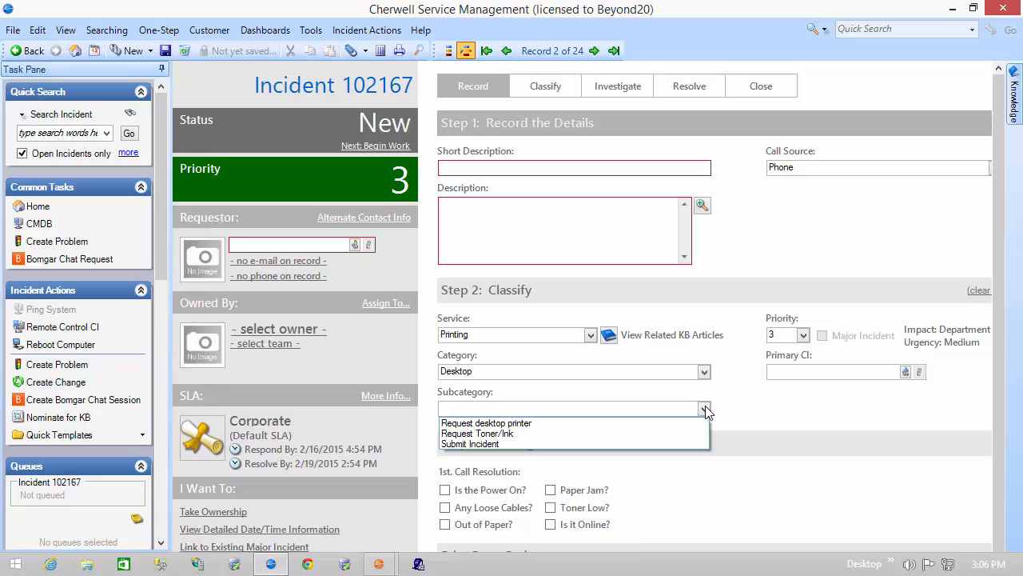
click(670, 423)
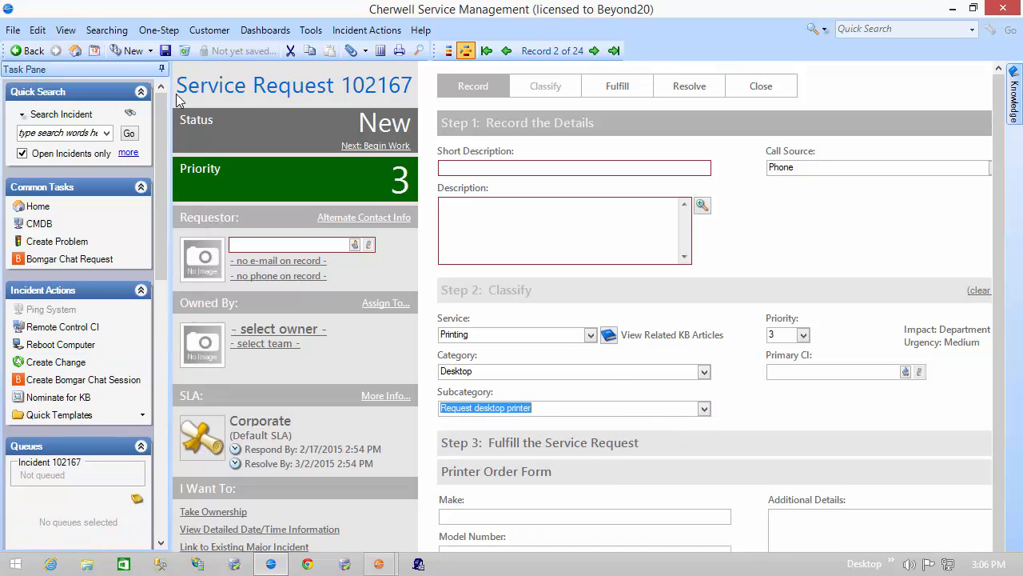
Step: Examine the service request's priority matrix of urgency and impact options, and close it without choosing a priority
click(803, 335)
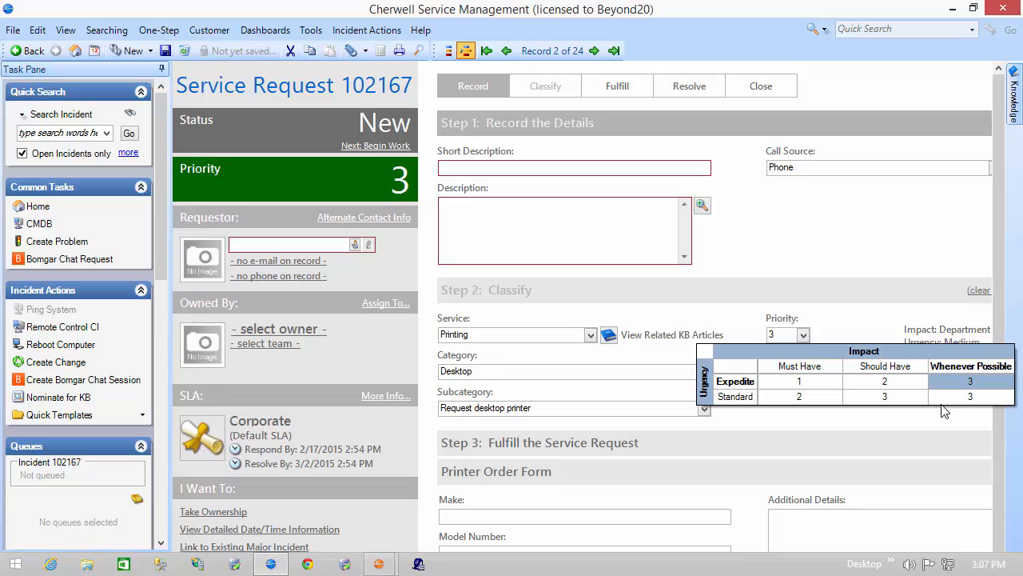
click(562, 436)
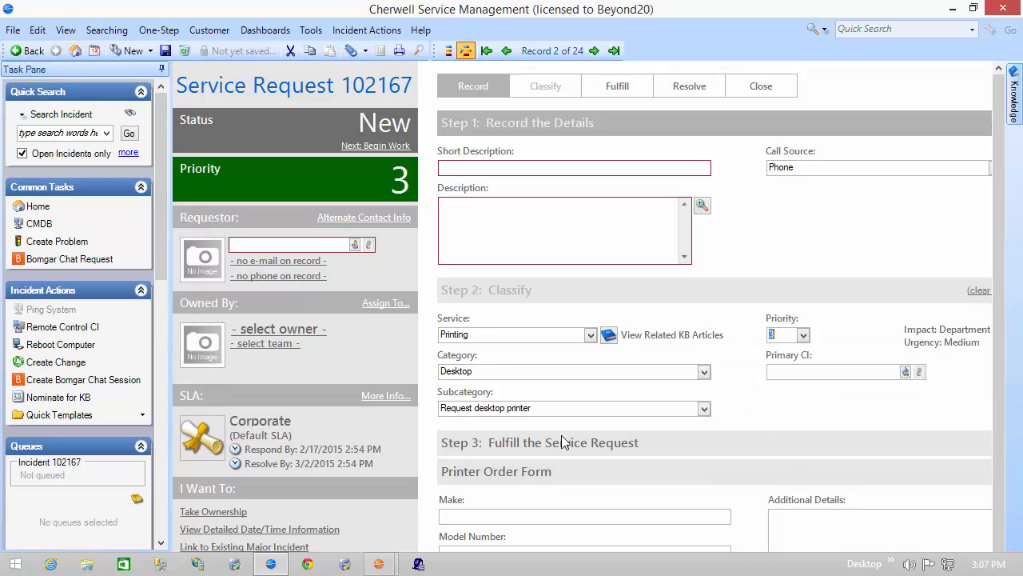